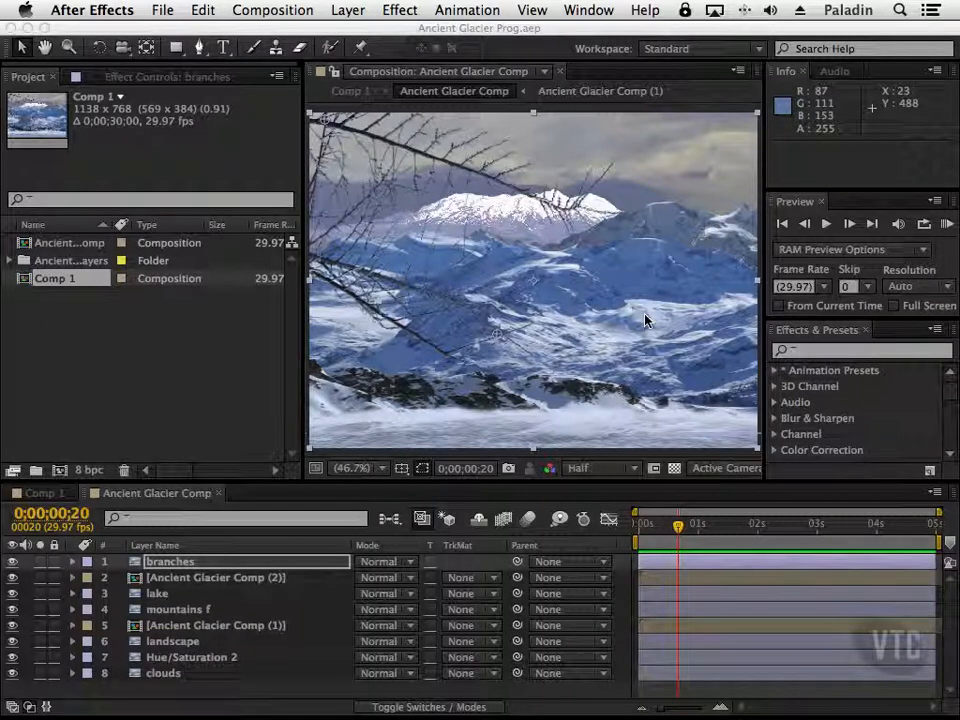
Step: Create a black solid named Snow at composition size, 1024 by 768 px, above the branches layer
left_click(158, 563)
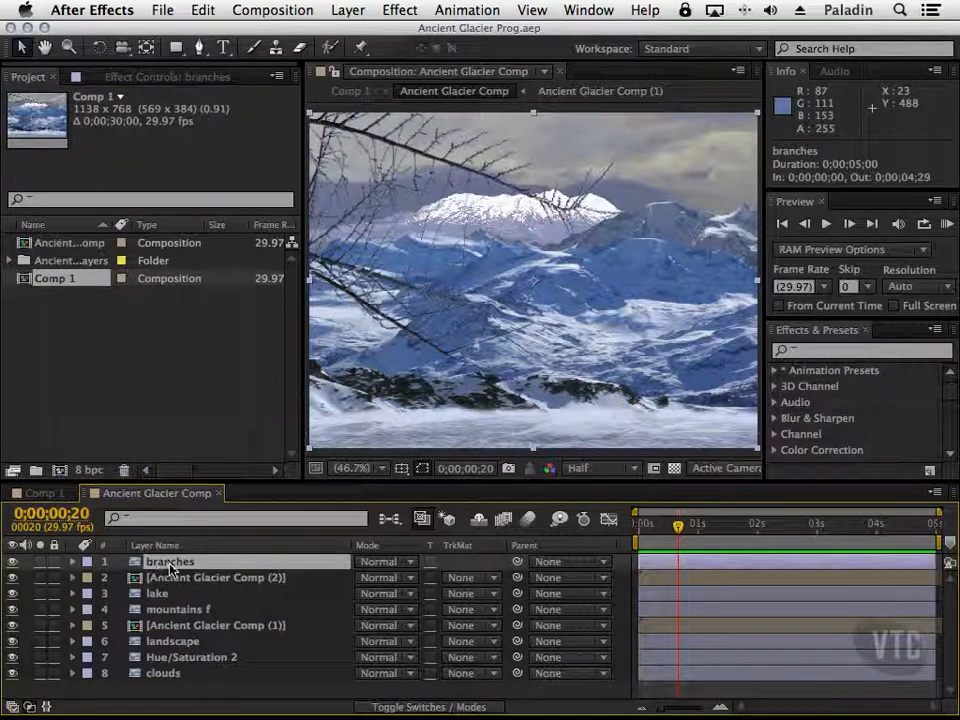
left_click(350, 10)
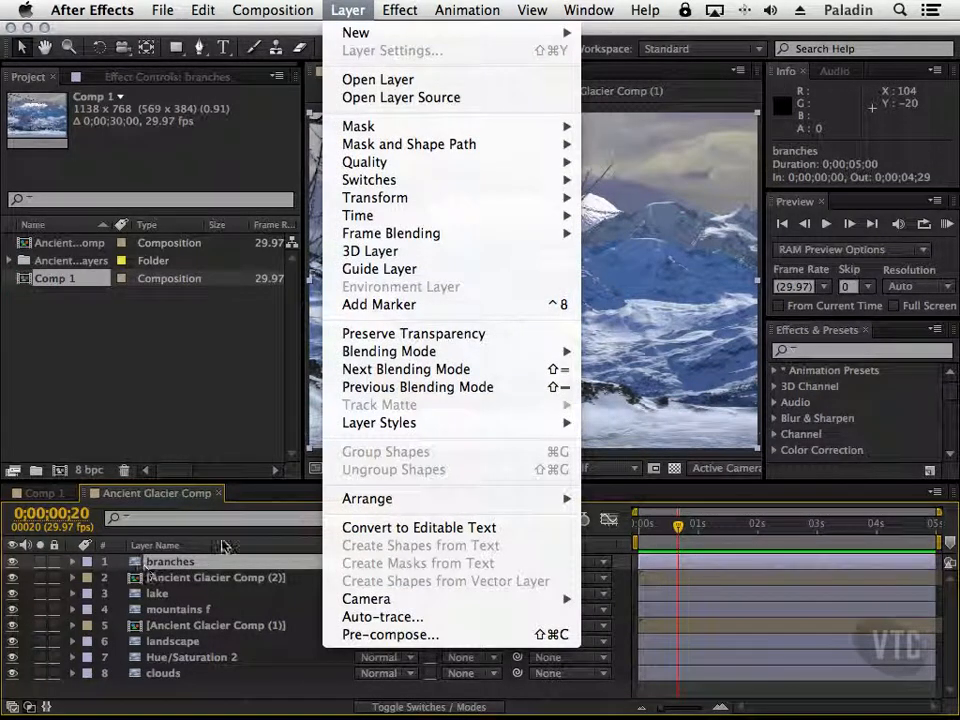
mouse_move(405, 36)
left_click(650, 57)
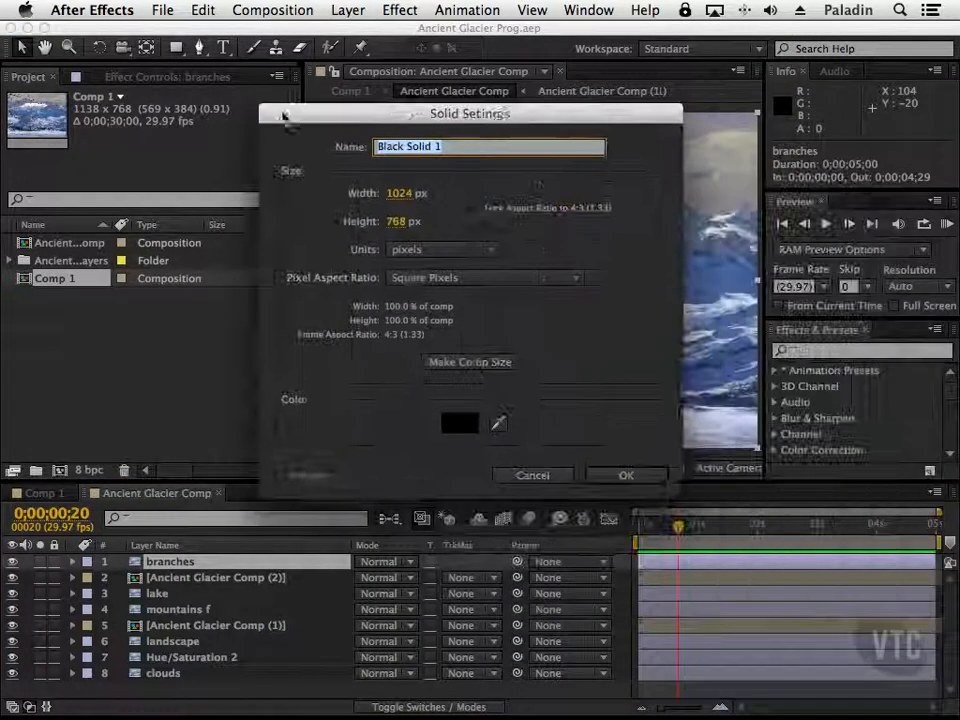
left_click(470, 369)
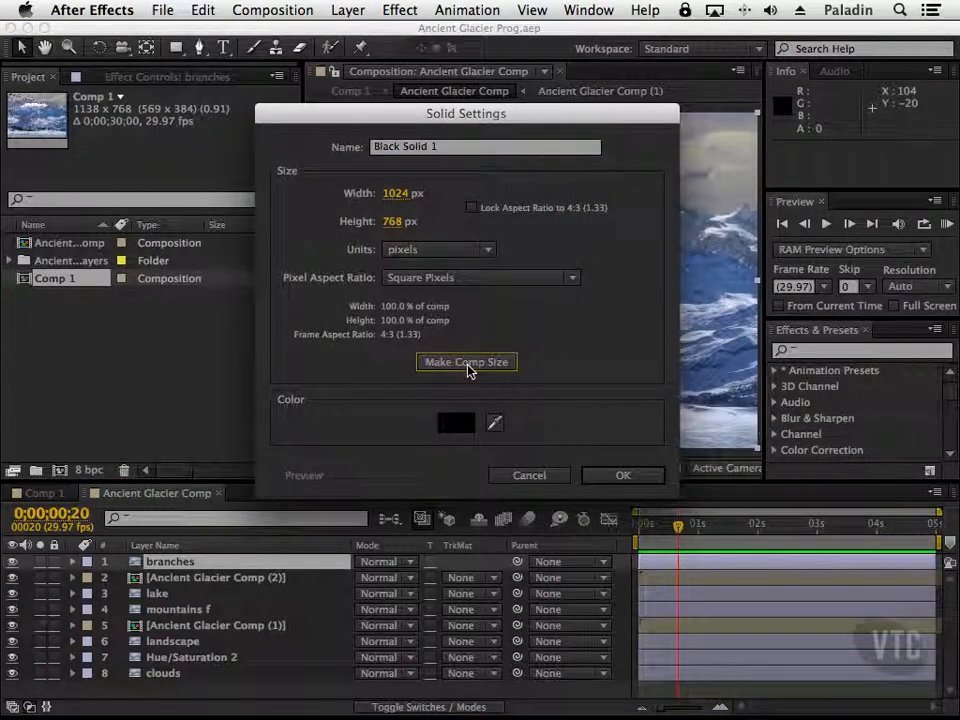
left_click_drag(443, 148, 382, 122)
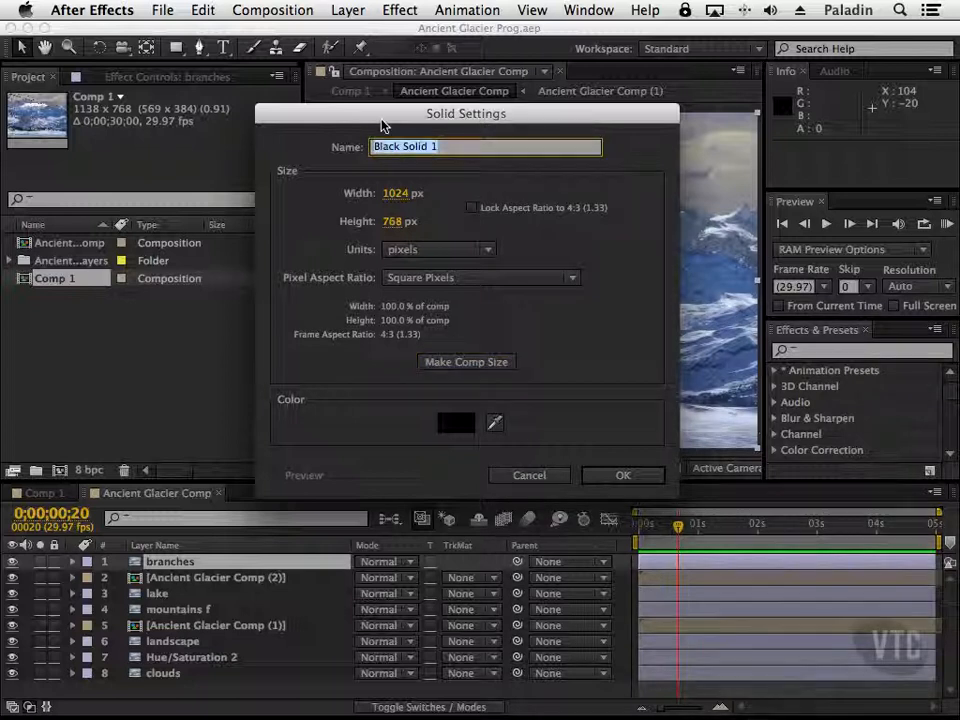
type("Snow")
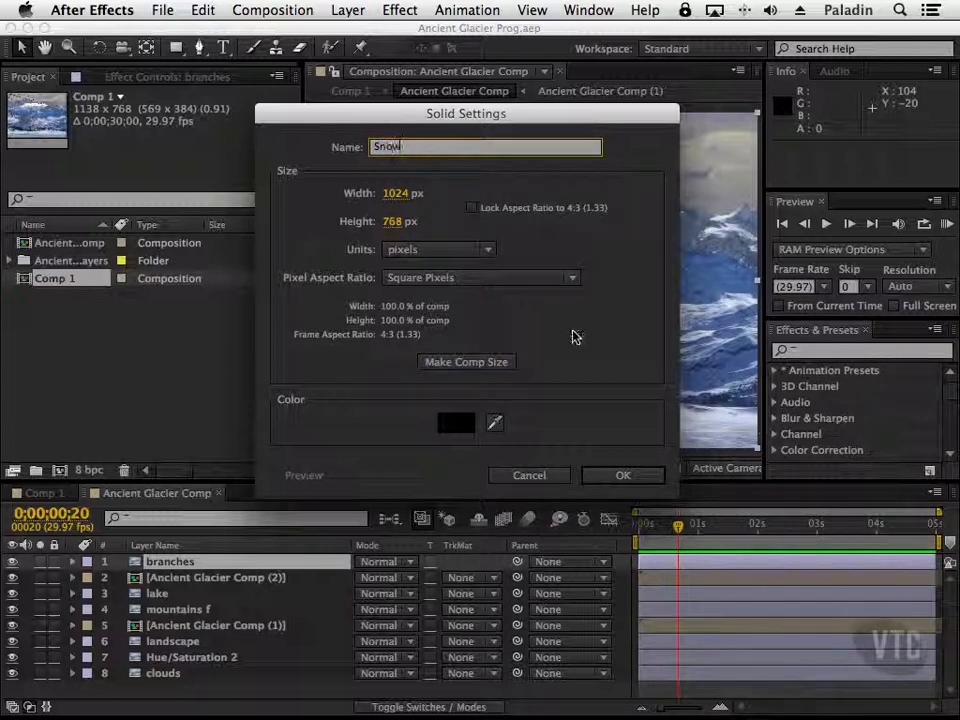
left_click(610, 476)
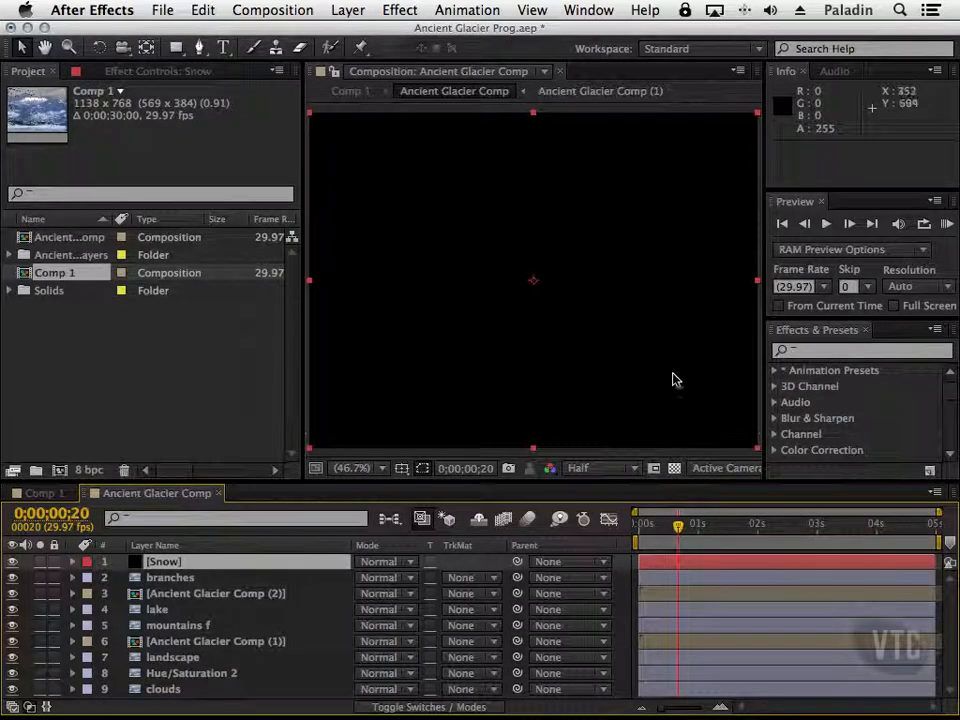
Step: Apply the CC Snowfall simulation effect to the Snow solid
left_click(405, 9)
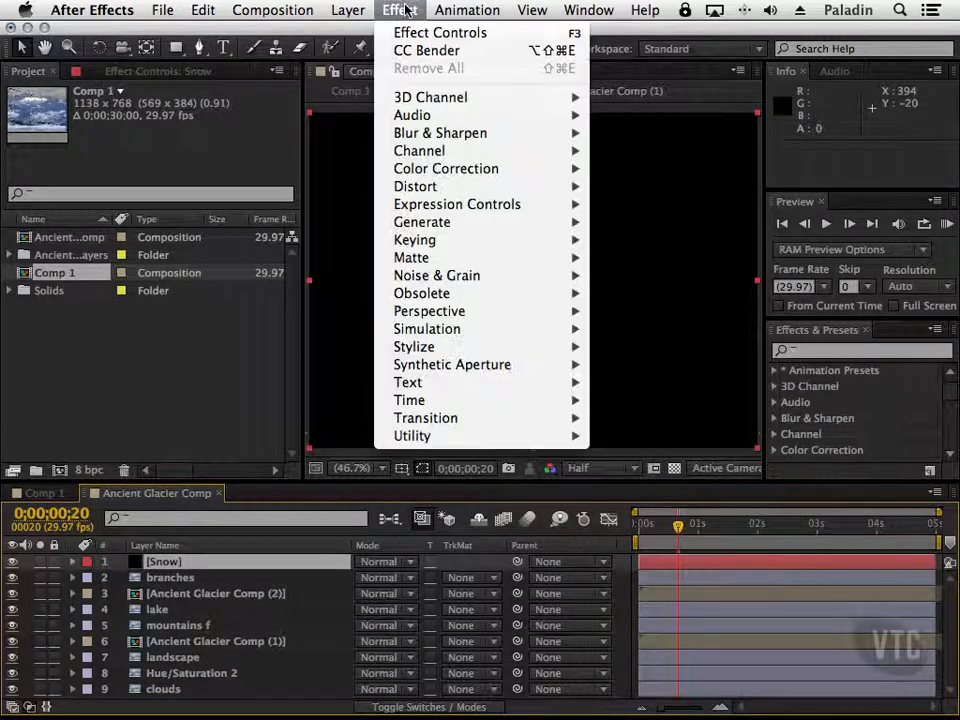
mouse_move(457, 335)
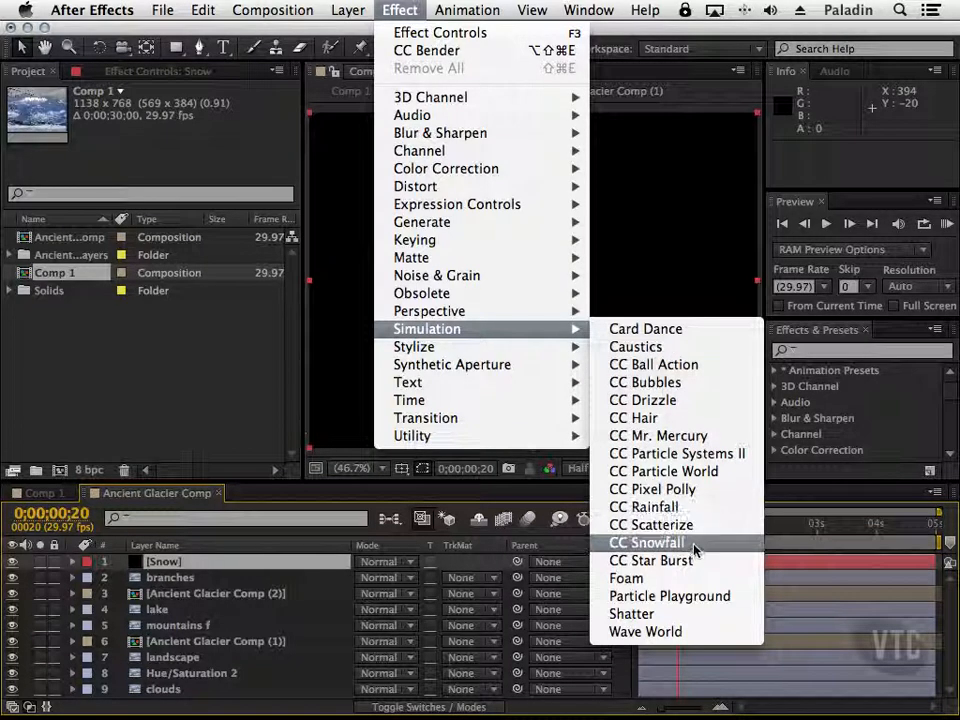
left_click(695, 552)
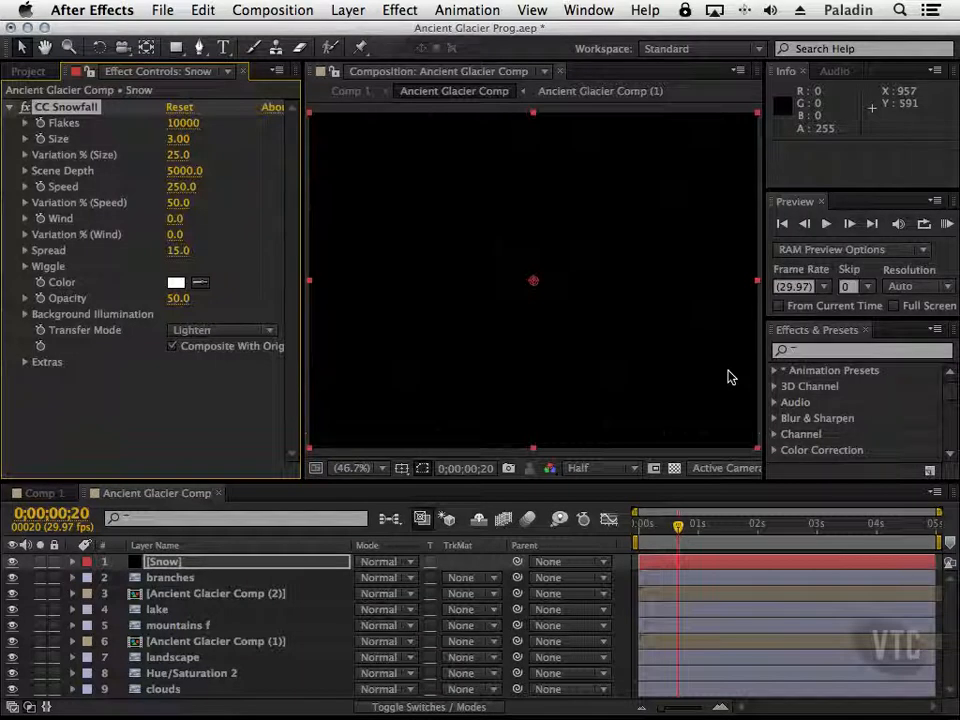
Step: Set the snowfall's flake Size to 15 and its Opacity to 96, judging the flakes at frame 6
left_click_drag(678, 527, 650, 523)
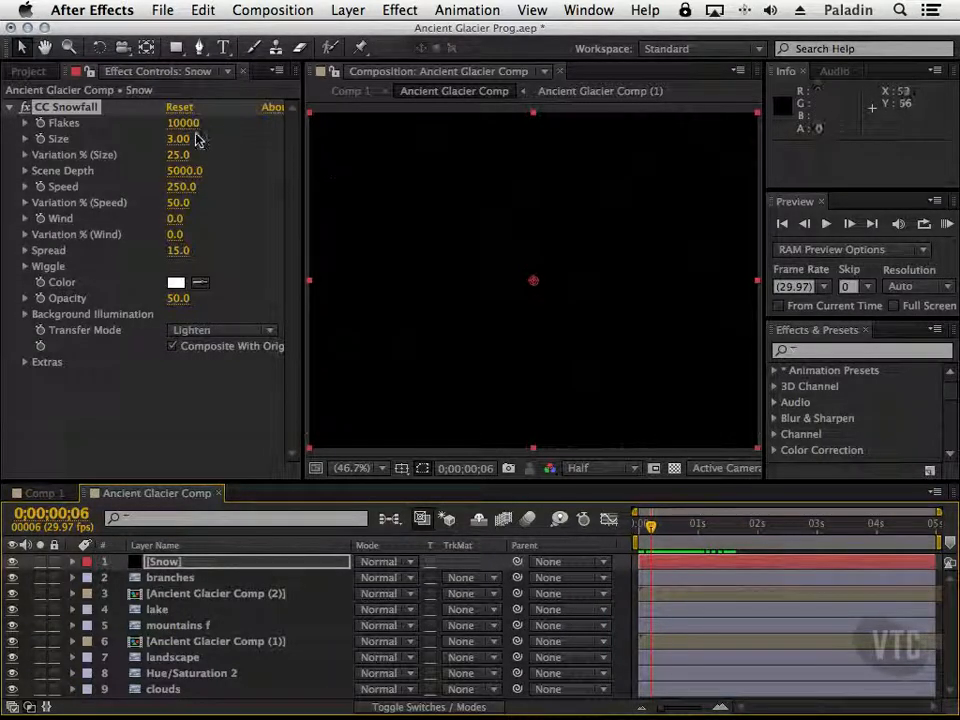
mouse_move(178, 139)
left_mouse_down()
mouse_move(236, 129)
mouse_move(365, 130)
mouse_move(410, 141)
mouse_move(489, 135)
mouse_move(183, 141)
left_mouse_up()
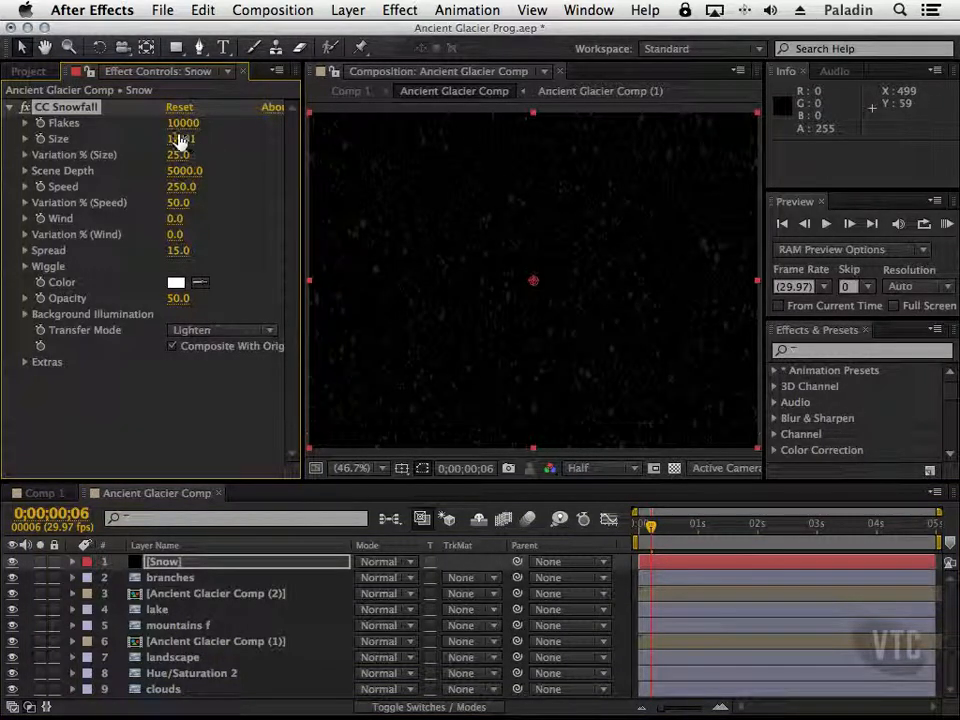
left_click_drag(262, 125, 606, 156)
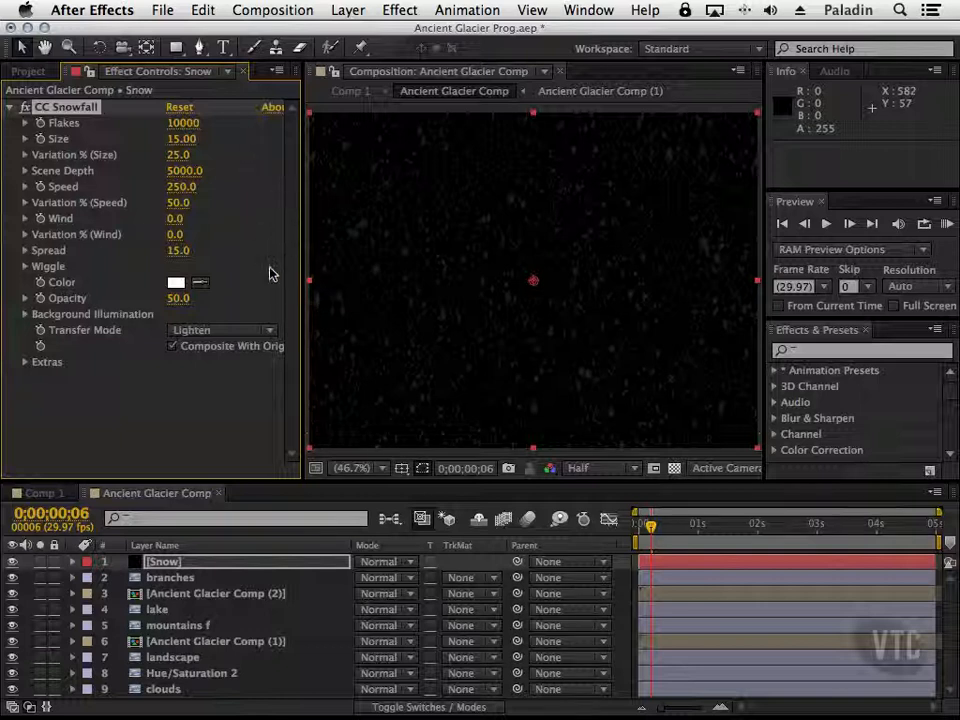
left_click_drag(190, 298, 228, 290)
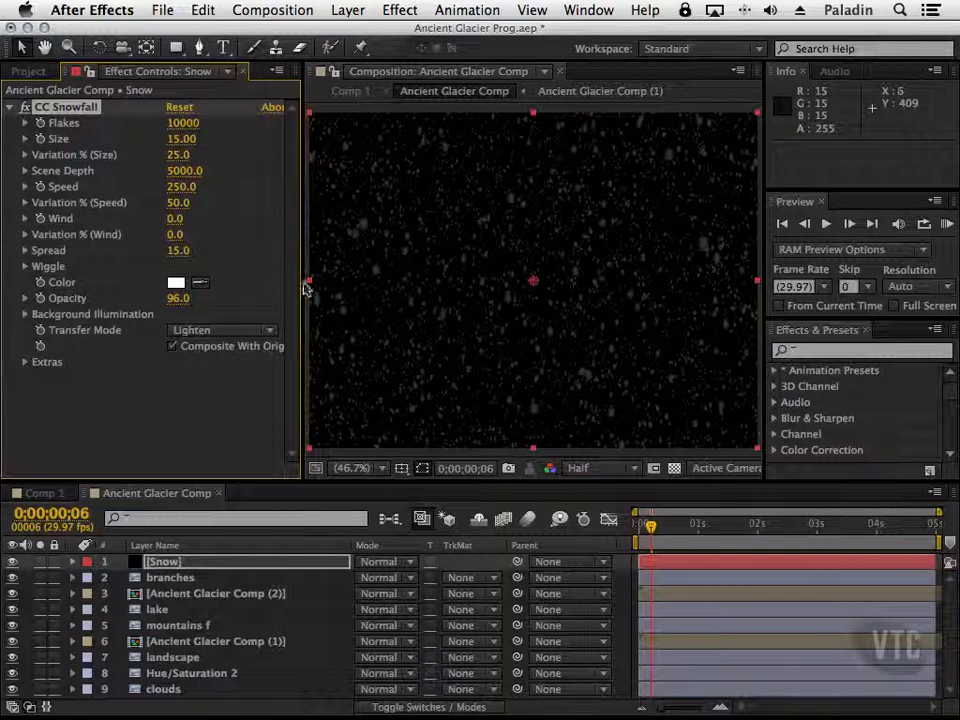
Step: Raise the snowfall's speed variation and size variation to 99% each, checking the flakes at different times
left_click_drag(650, 530, 724, 526)
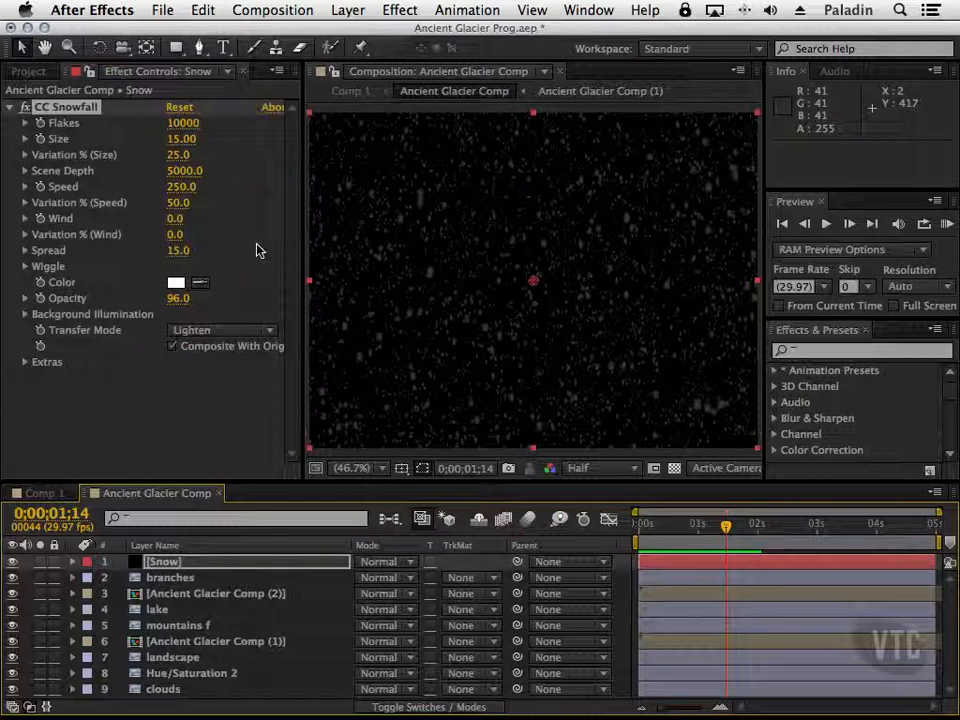
left_click_drag(180, 205, 218, 197)
left_click_drag(726, 533, 797, 525)
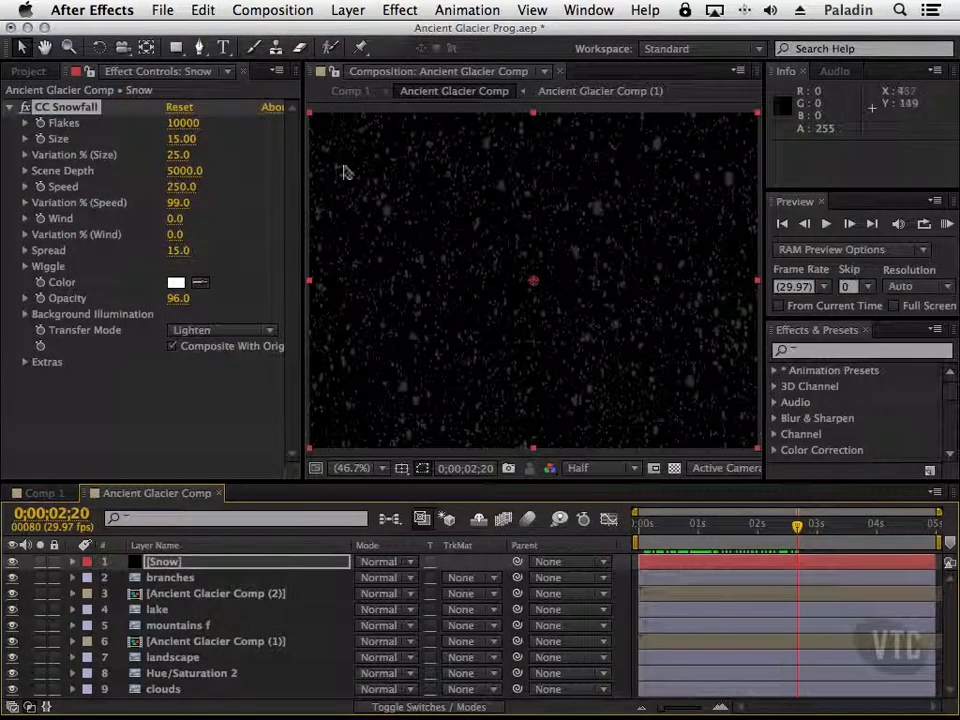
left_click_drag(179, 154, 292, 112)
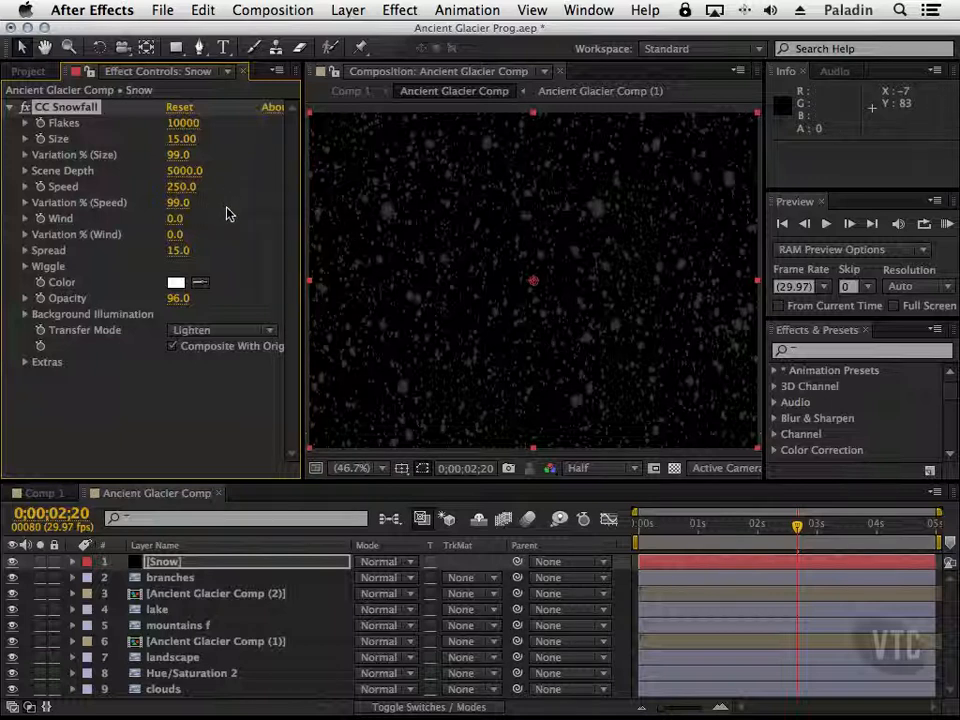
Step: Set the snowfall's Wind to -5.9 and its Spread to 24.2
left_click(26, 219)
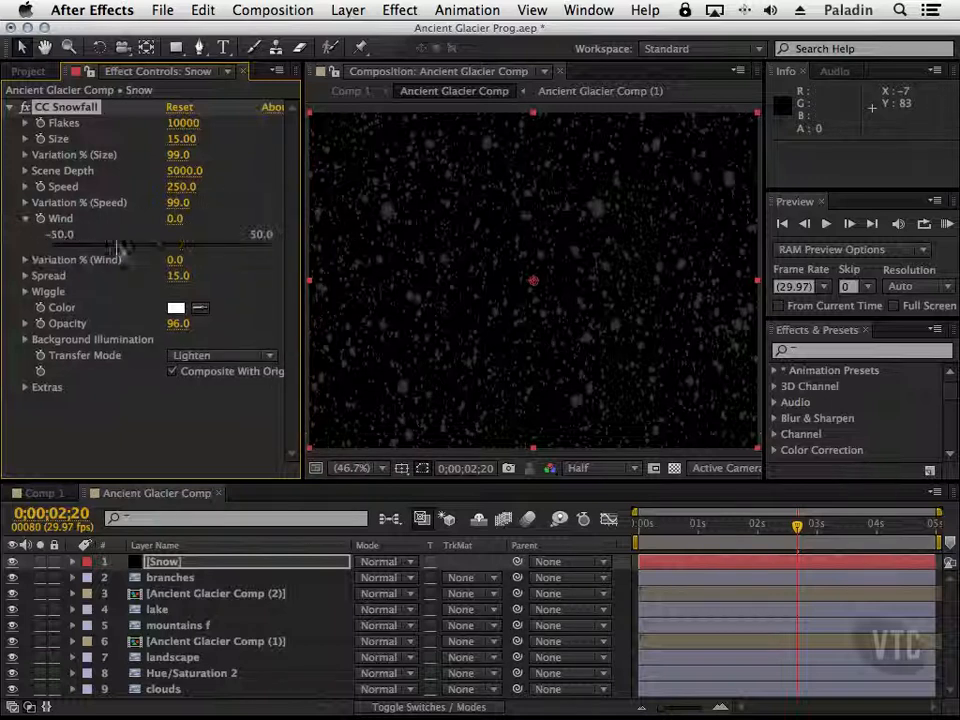
left_click_drag(174, 250, 148, 248)
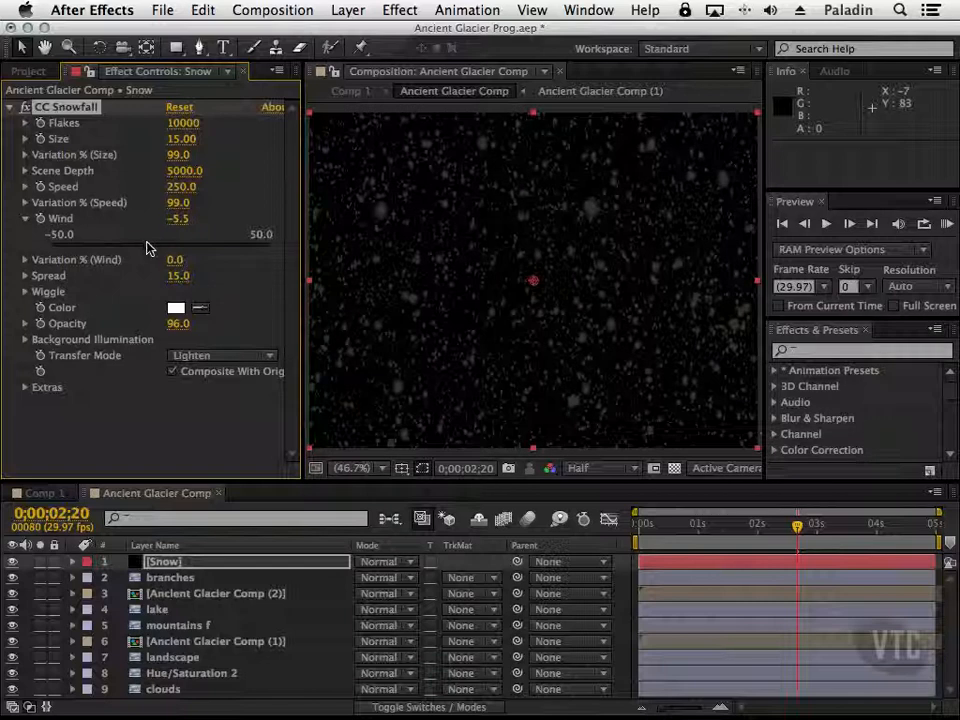
left_click_drag(184, 286, 255, 269)
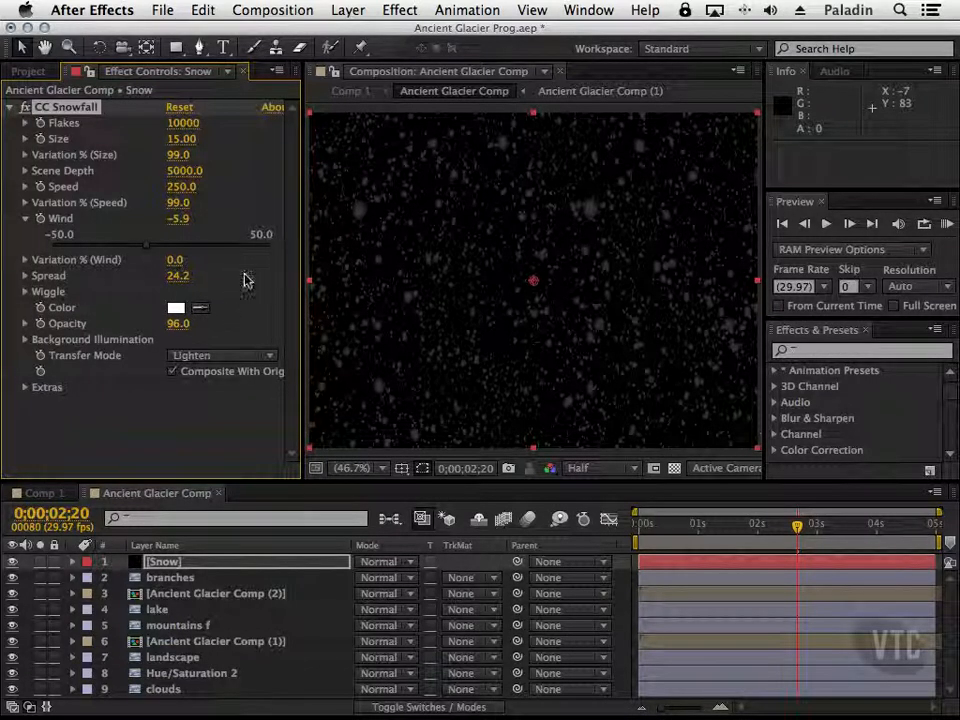
Step: Set the snowfall's Speed to 287 with 100% variation, and its Wind to 50
left_click_drag(180, 193, 251, 217)
left_click_drag(760, 529, 865, 528)
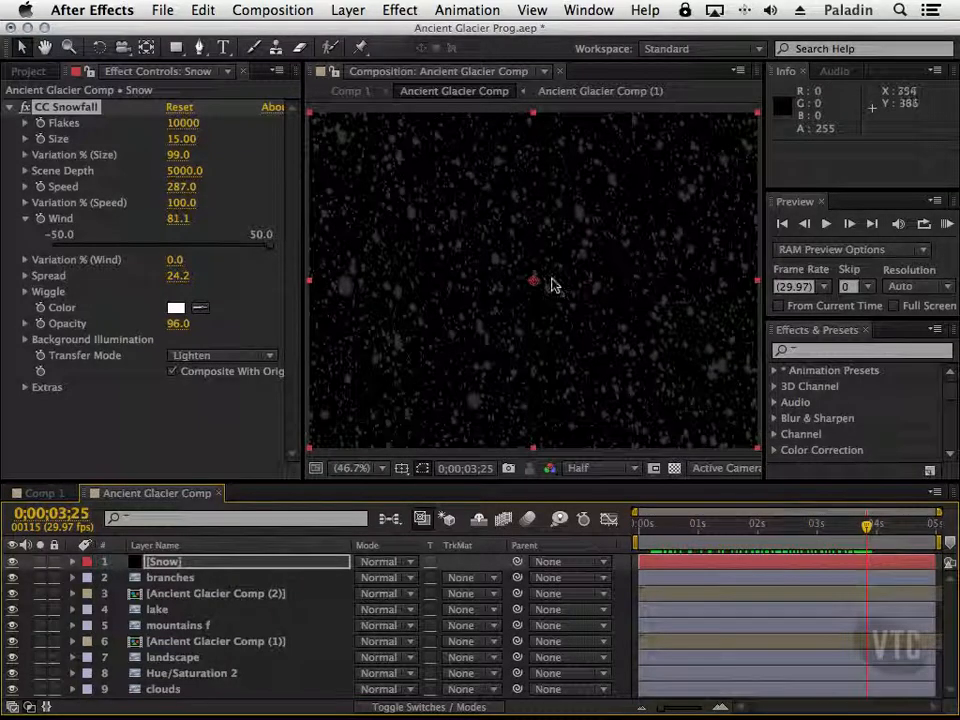
mouse_move(264, 246)
left_mouse_down()
mouse_move(64, 250)
mouse_move(274, 249)
left_mouse_up()
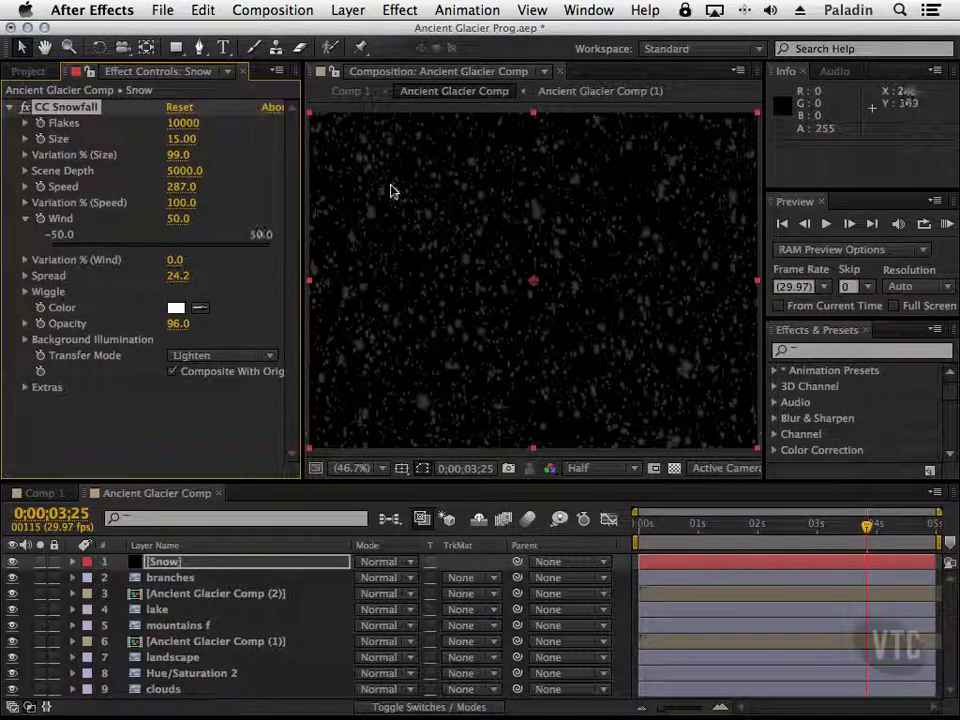
Step: With the composition viewer enlarged, rotate the Snow layer to 8x+334.0° and scale it to 160% so it covers the frame
left_click_drag(302, 317, 143, 320)
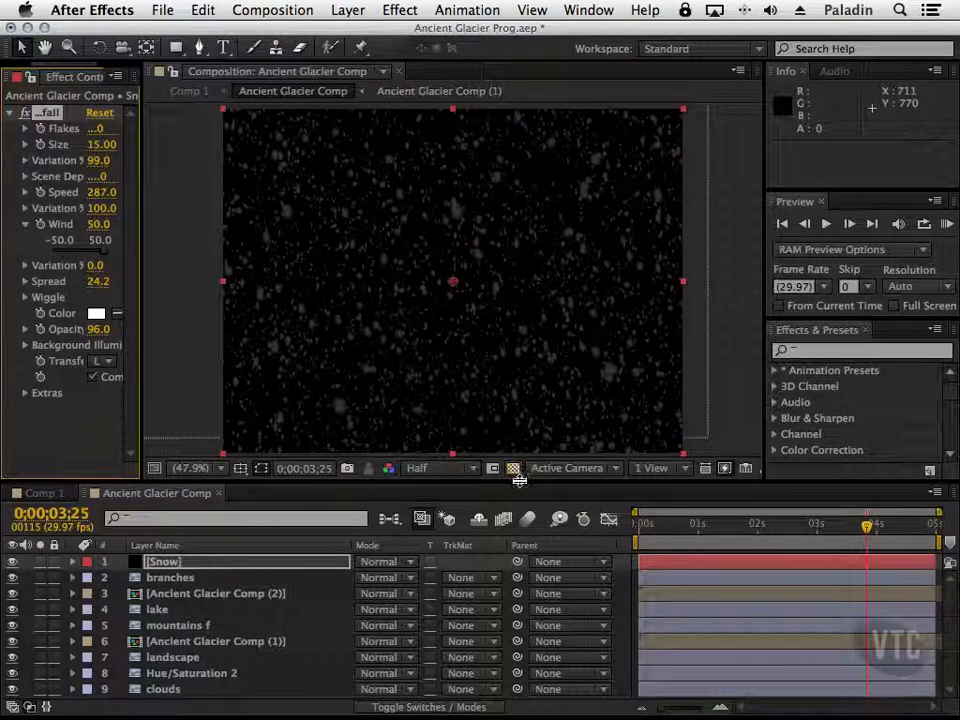
left_click_drag(518, 485, 514, 510)
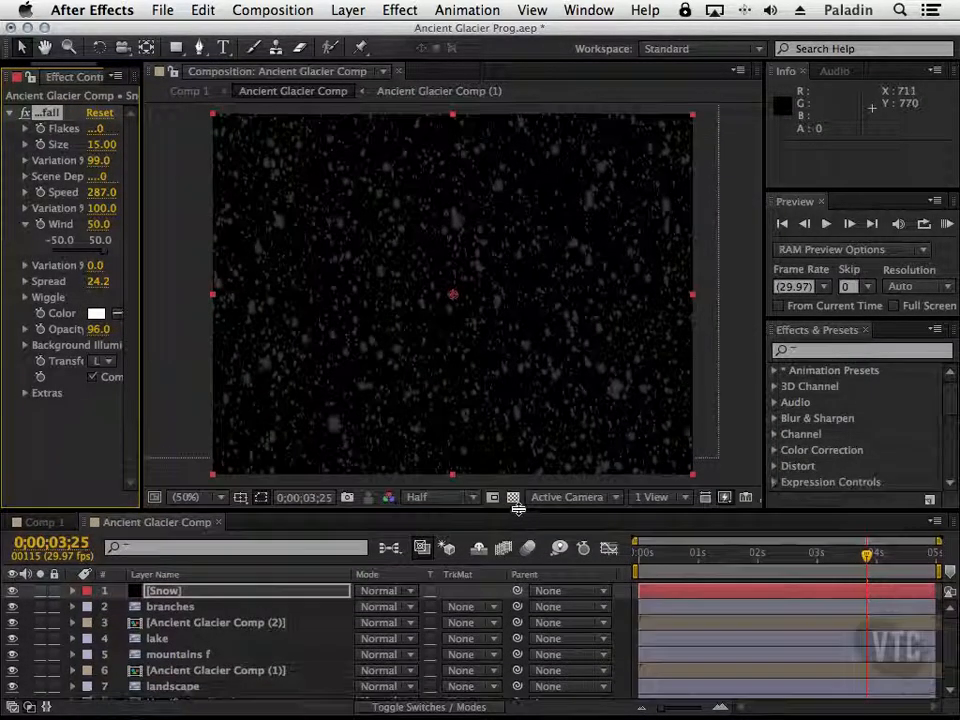
key("r")
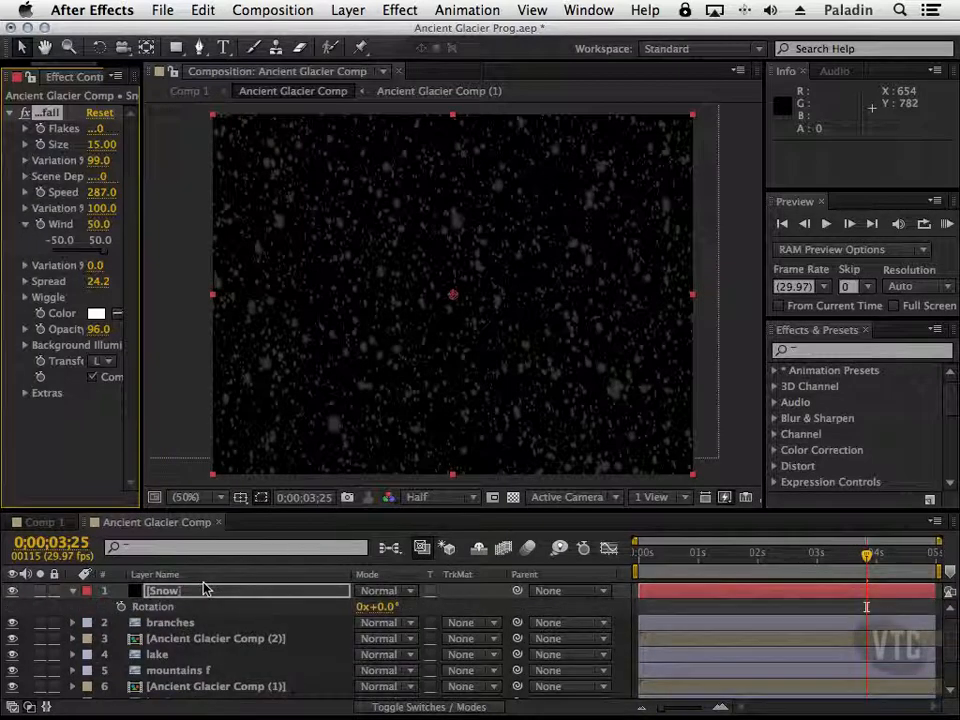
mouse_move(362, 607)
left_mouse_down()
mouse_move(372, 607)
mouse_move(364, 609)
left_mouse_up()
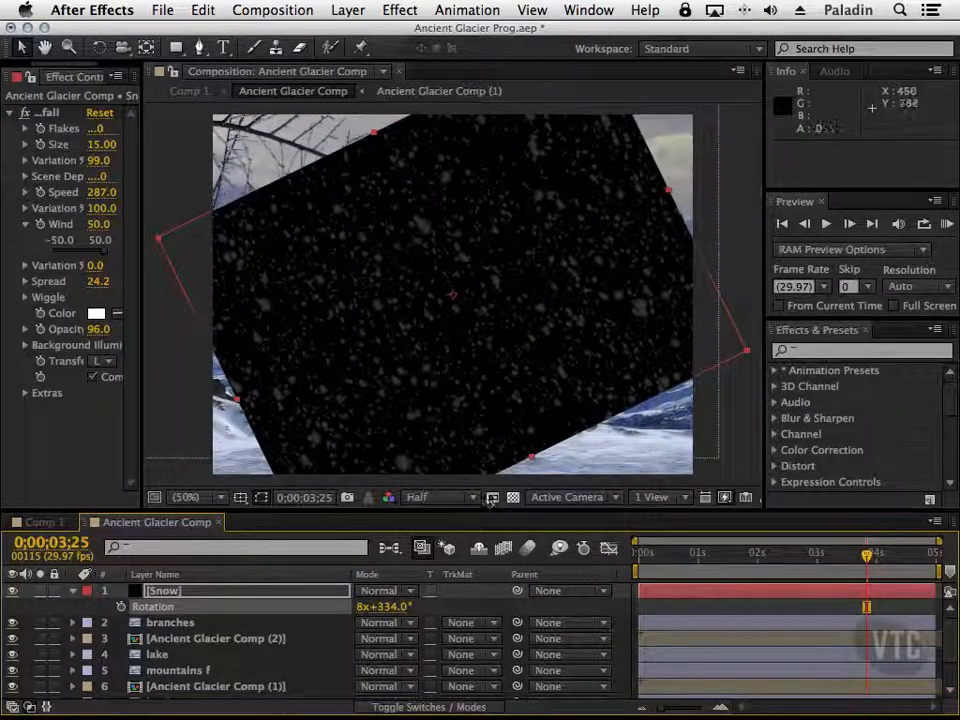
key("s")
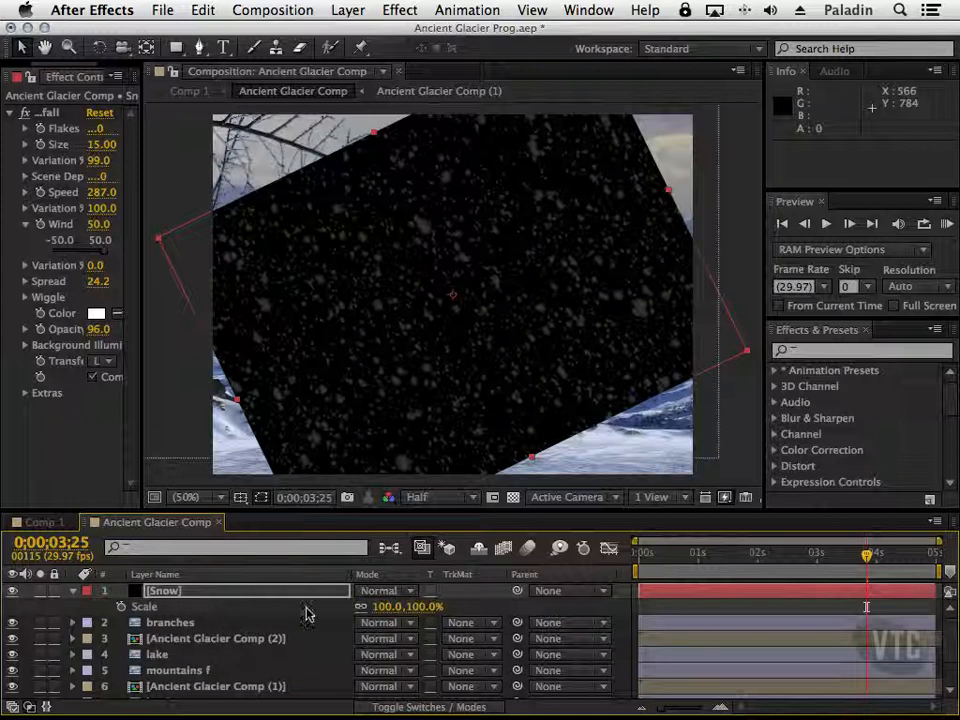
left_click_drag(381, 608, 441, 608)
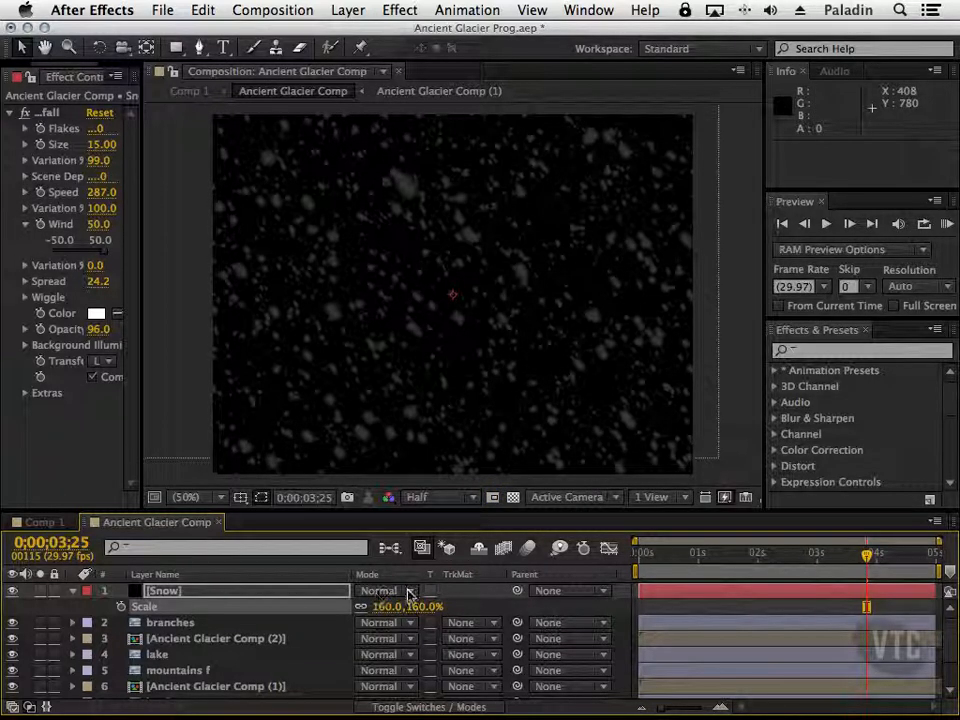
Step: Set the Snow layer's blending mode to Screen, and return to the composition's first frame with the layer's properties collapsed
left_click(408, 593)
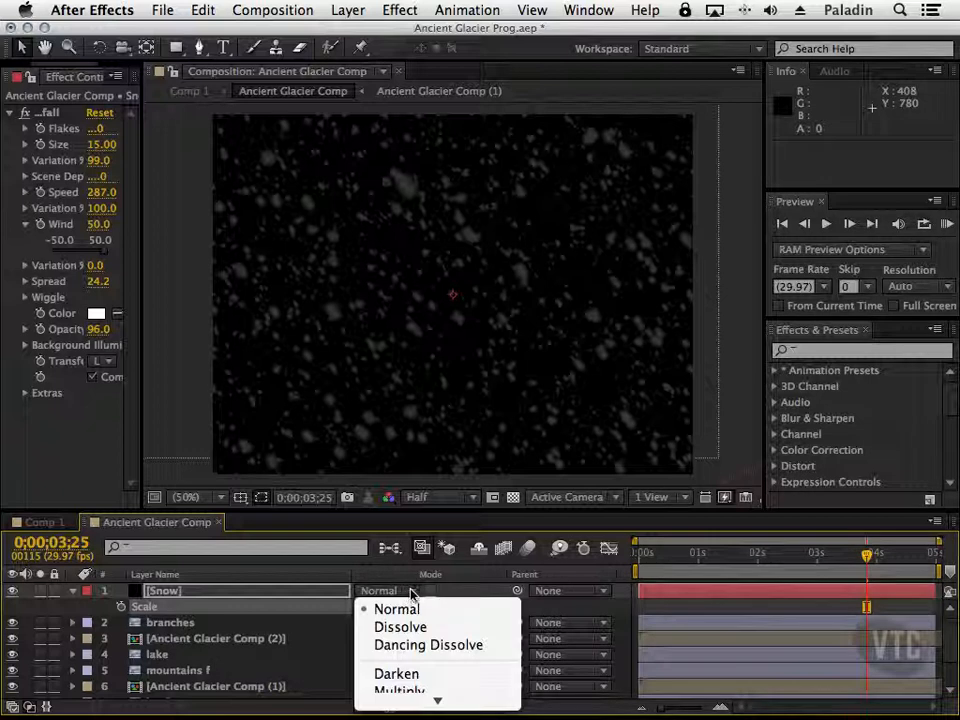
left_click(421, 550)
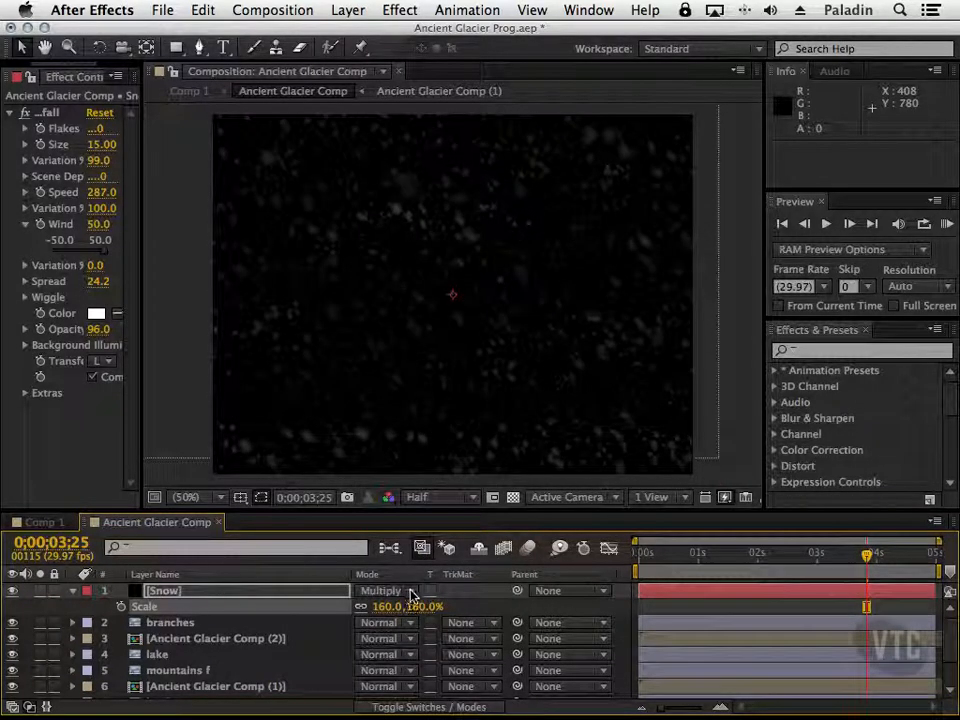
left_click(410, 593)
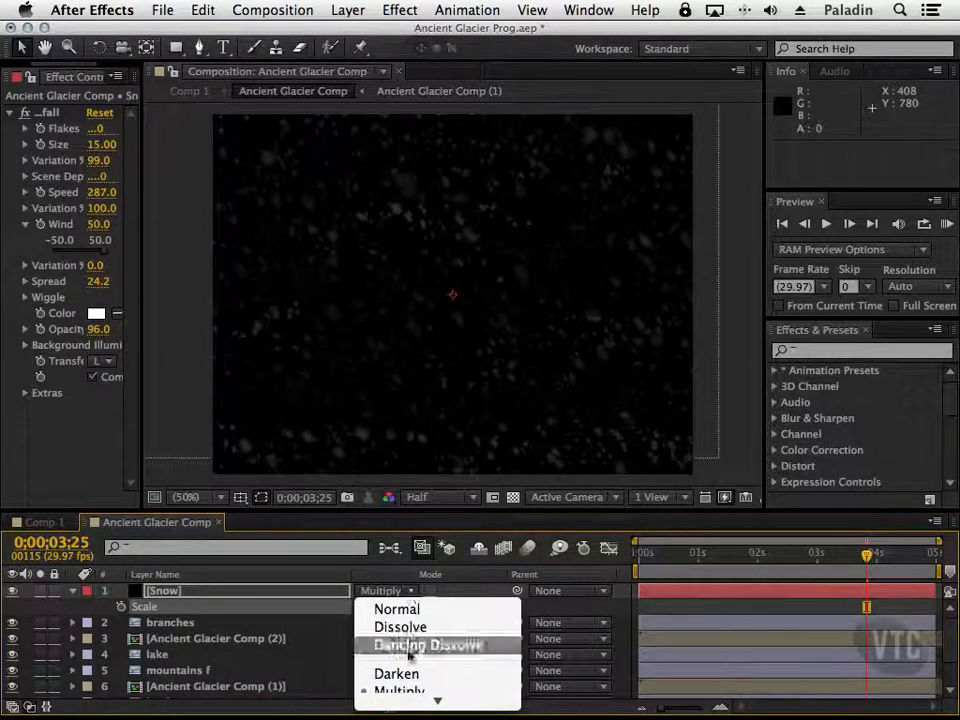
scroll(408, 600, "down", 6)
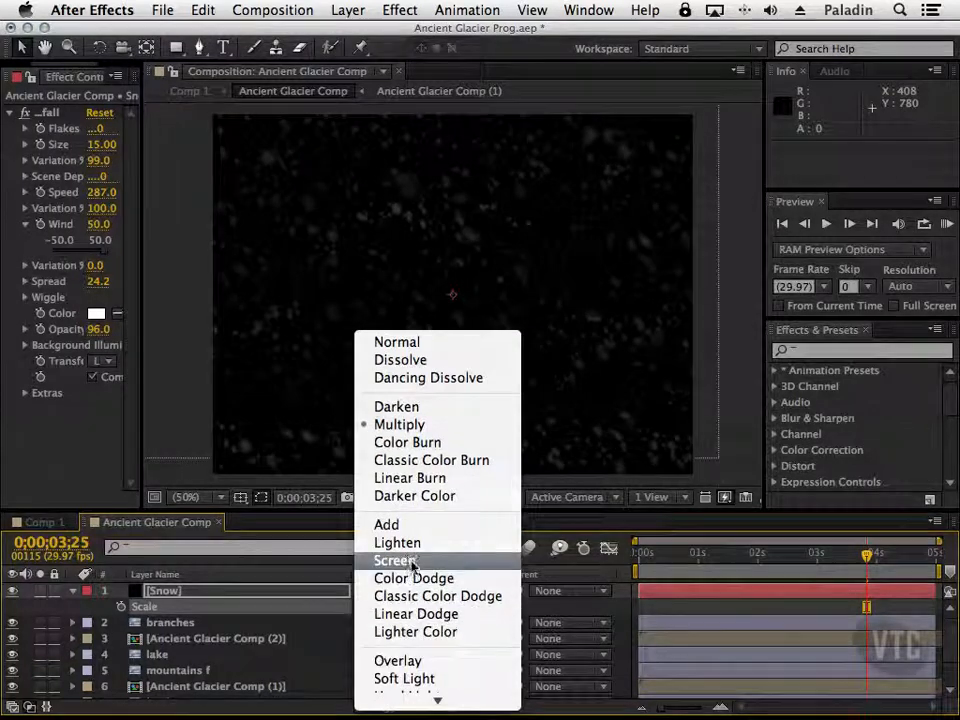
left_click(413, 562)
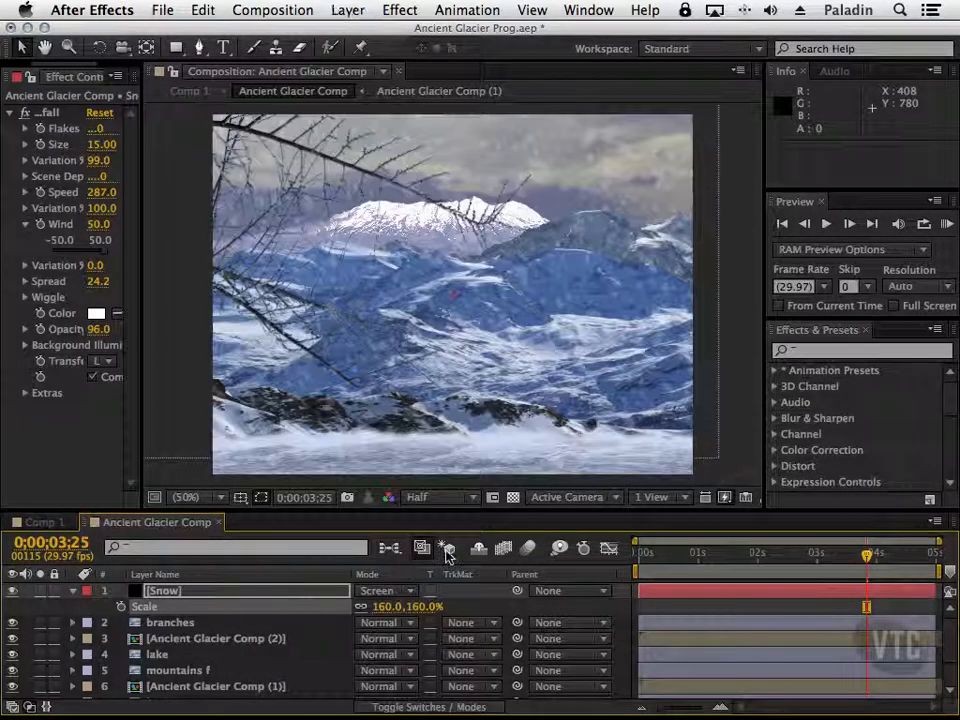
left_click_drag(864, 557, 639, 562)
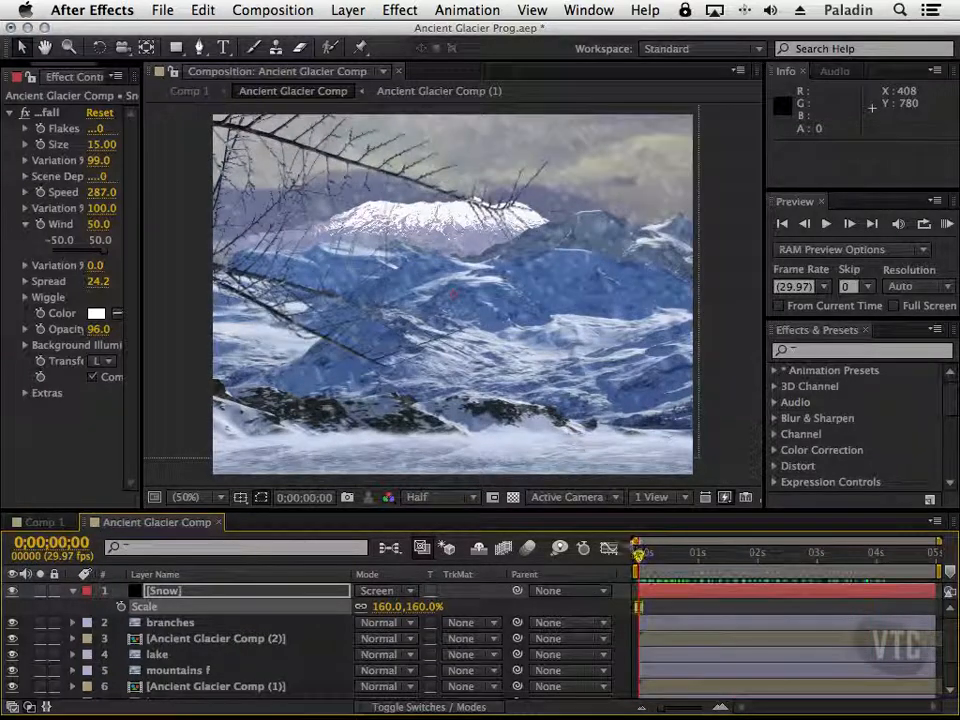
left_click(72, 590)
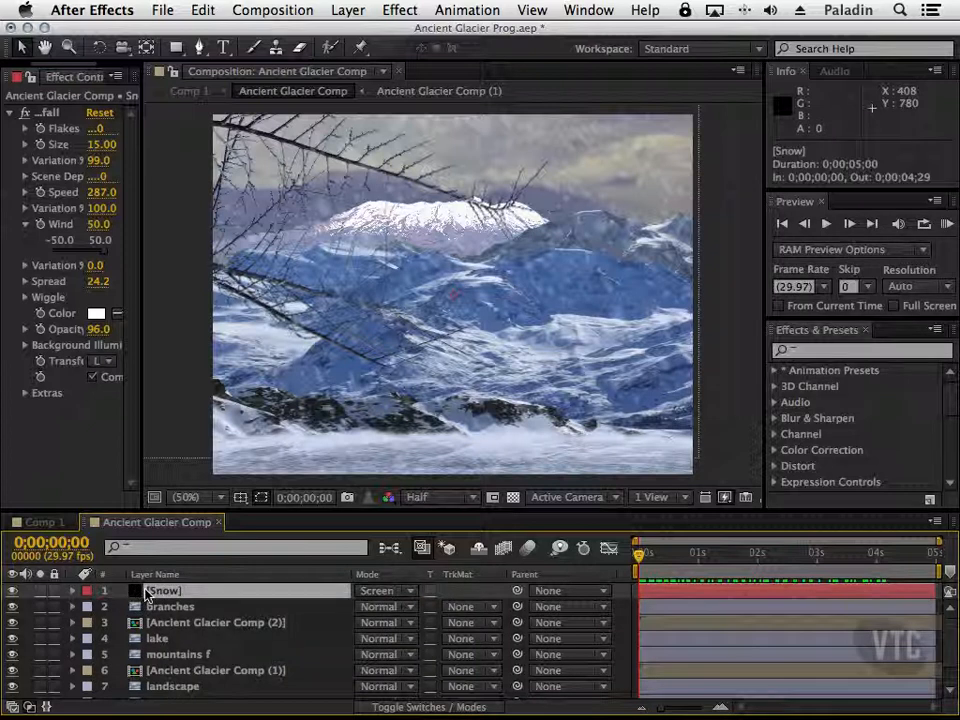
Step: Duplicate the Snow layer to thicken the snowfall, scrub through the composition to check it, and return to the first frame
key("super+d")
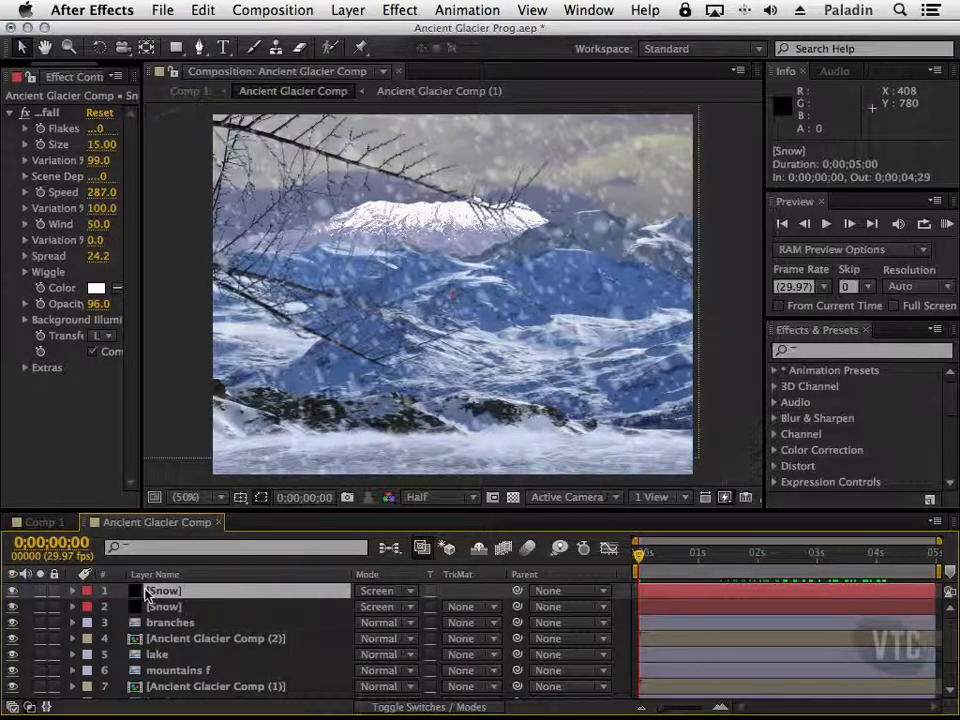
left_click_drag(638, 554, 782, 566)
left_click_drag(797, 560, 638, 558)
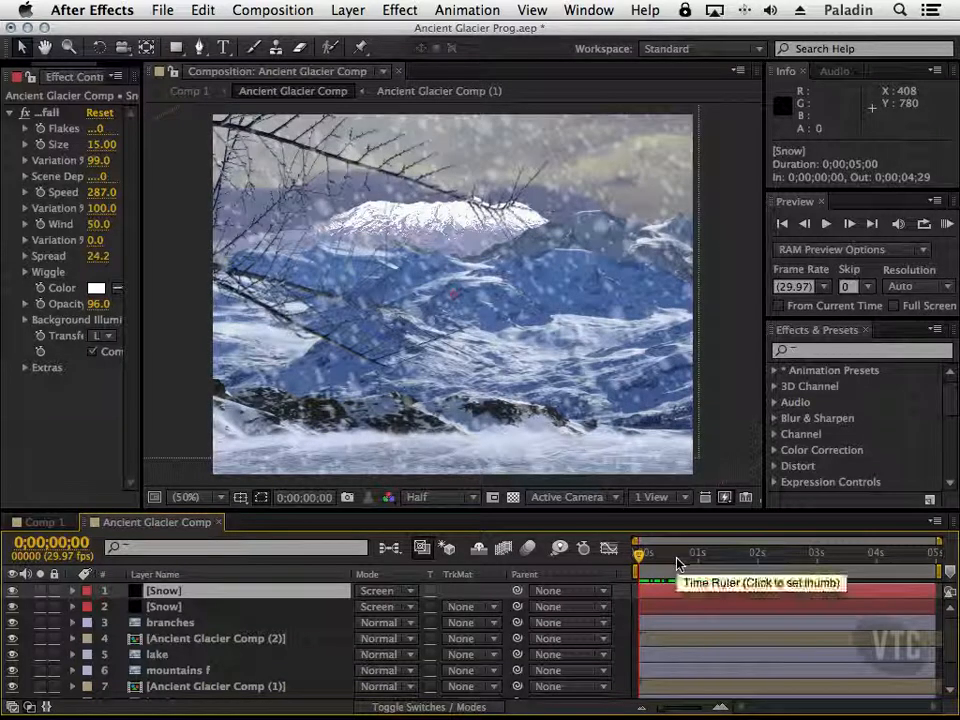
Step: Add another duplicate of the top Snow layer, offset to position 562, 354 and rotated to 8x+331.0°
key("super+d")
left_click_drag(520, 263, 551, 248)
key("r")
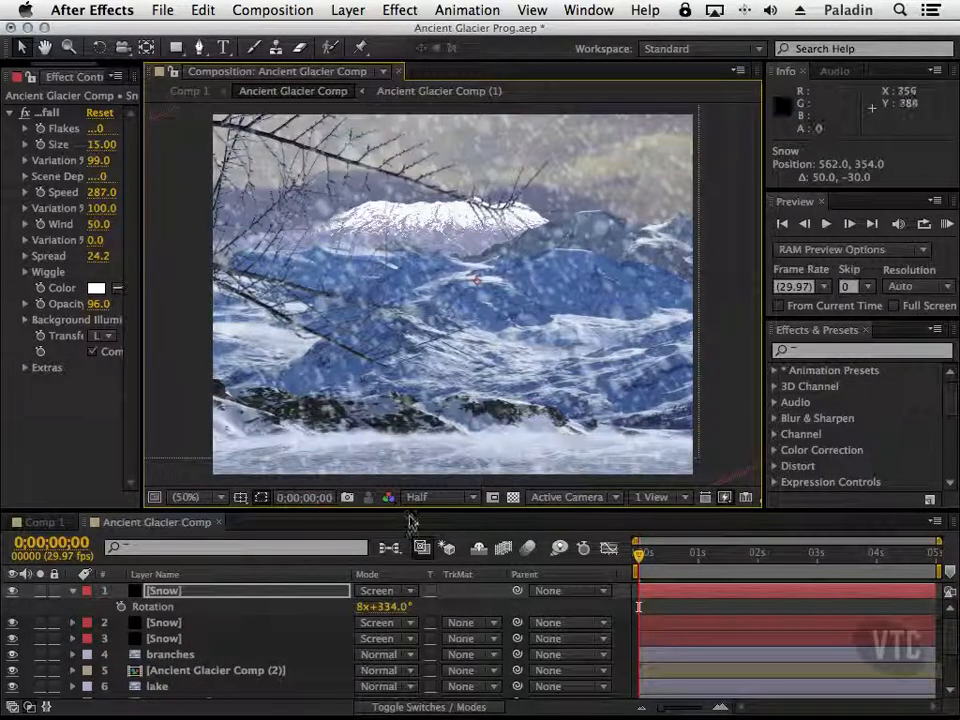
left_click_drag(393, 606, 410, 601)
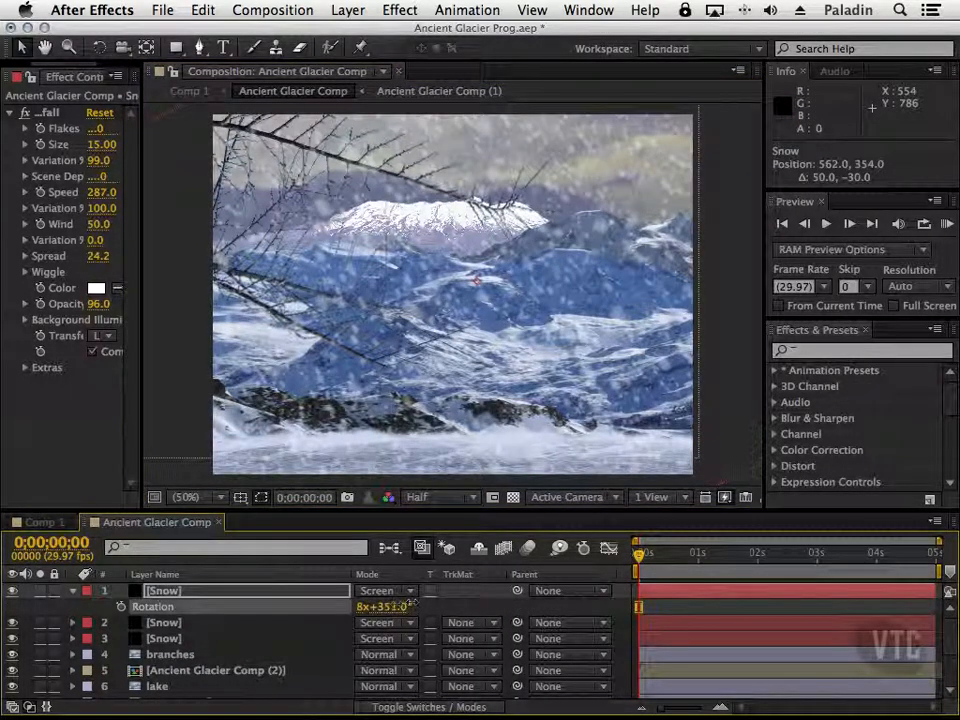
key("super+z")
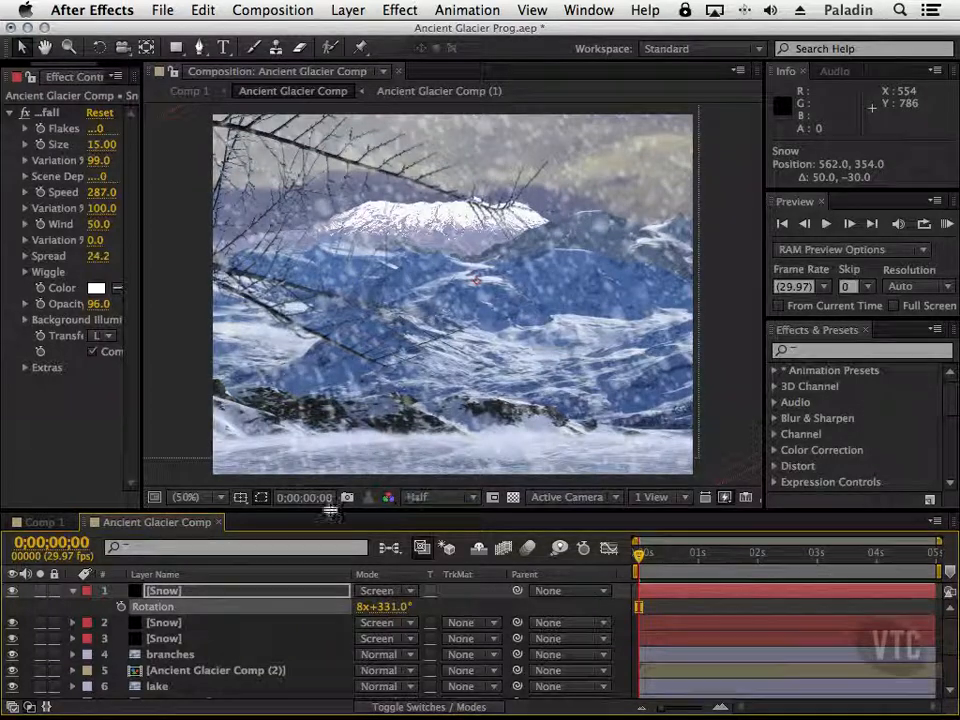
Step: Switch to Comp 1, play back the animation to review the layered snowfall, and return to the start
left_click(52, 522)
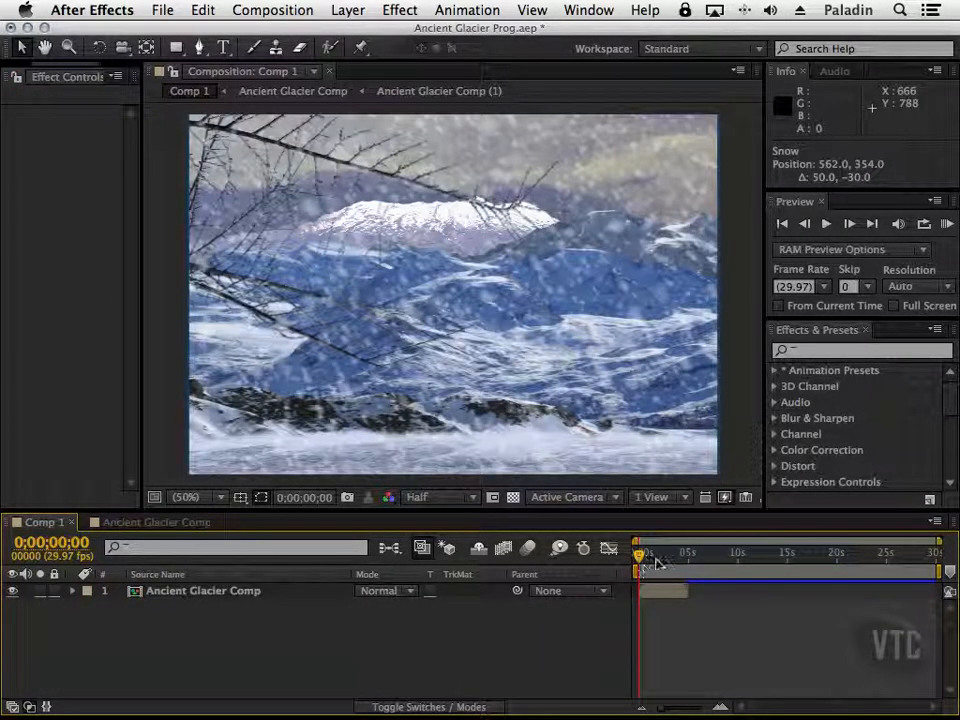
key("space")
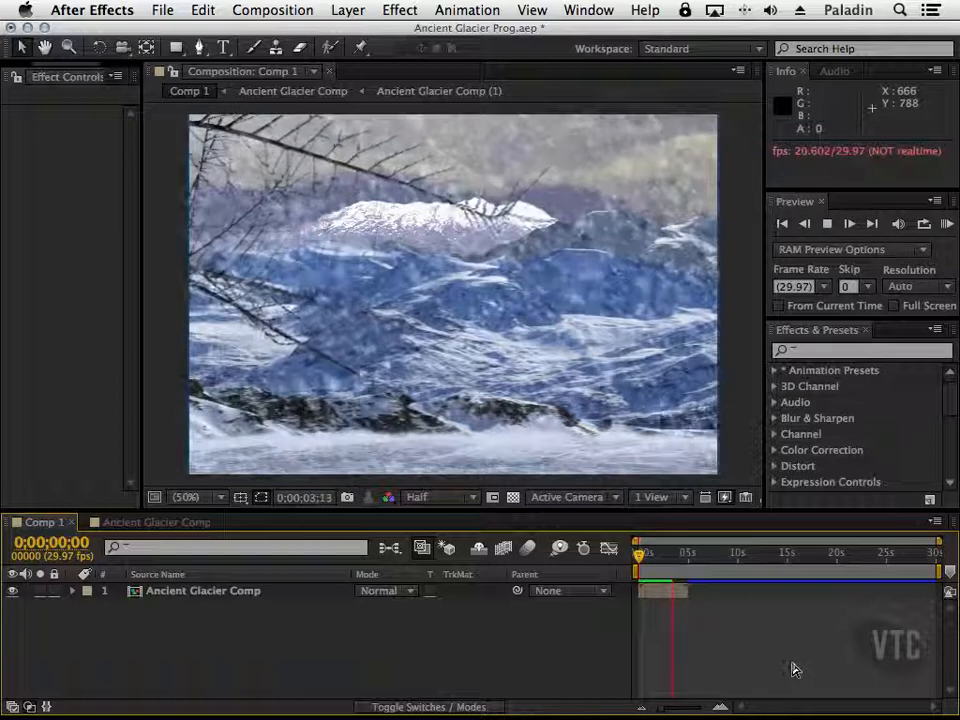
key("space")
left_click_drag(679, 562, 634, 562)
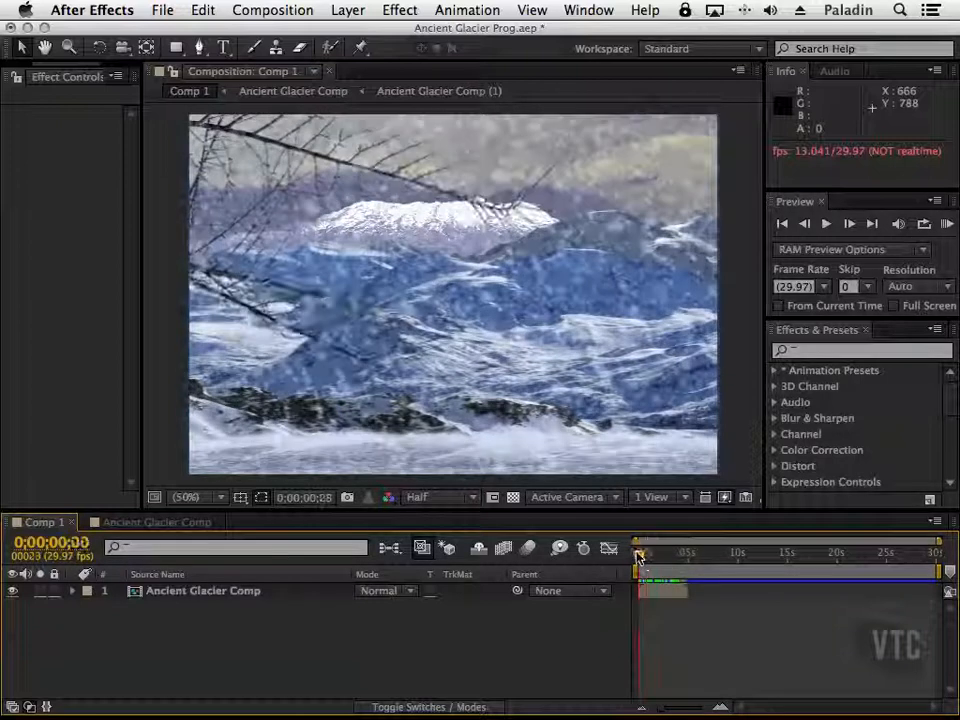